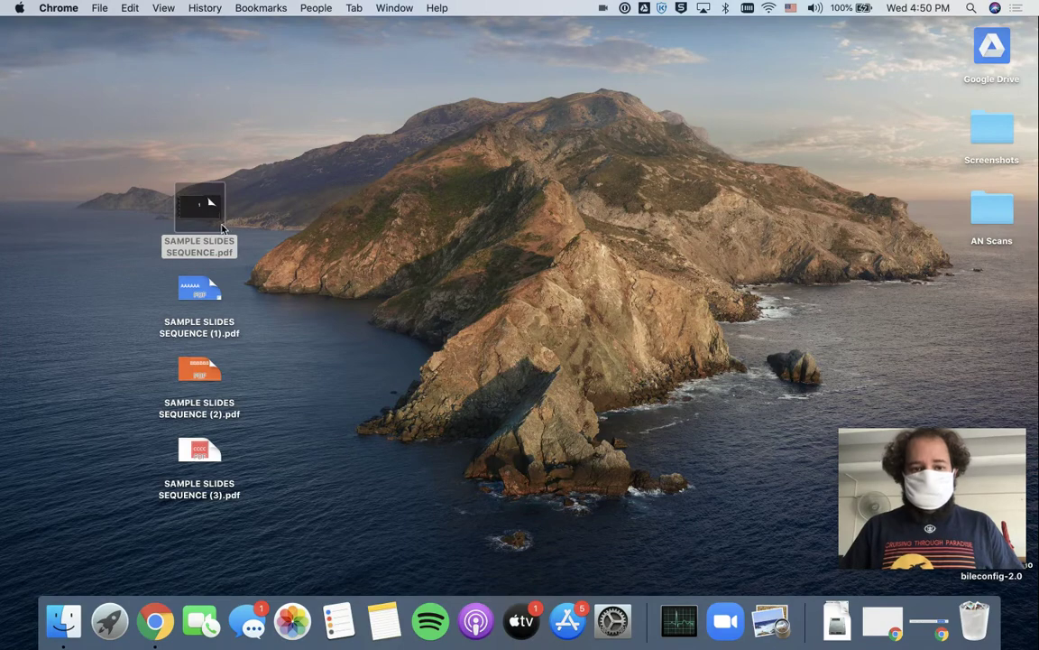
Open SAMPLE SLIDES SEQUENCE.pdf from the desktop and move its window aside to uncover the desktop files.
mouse_move(206, 199)
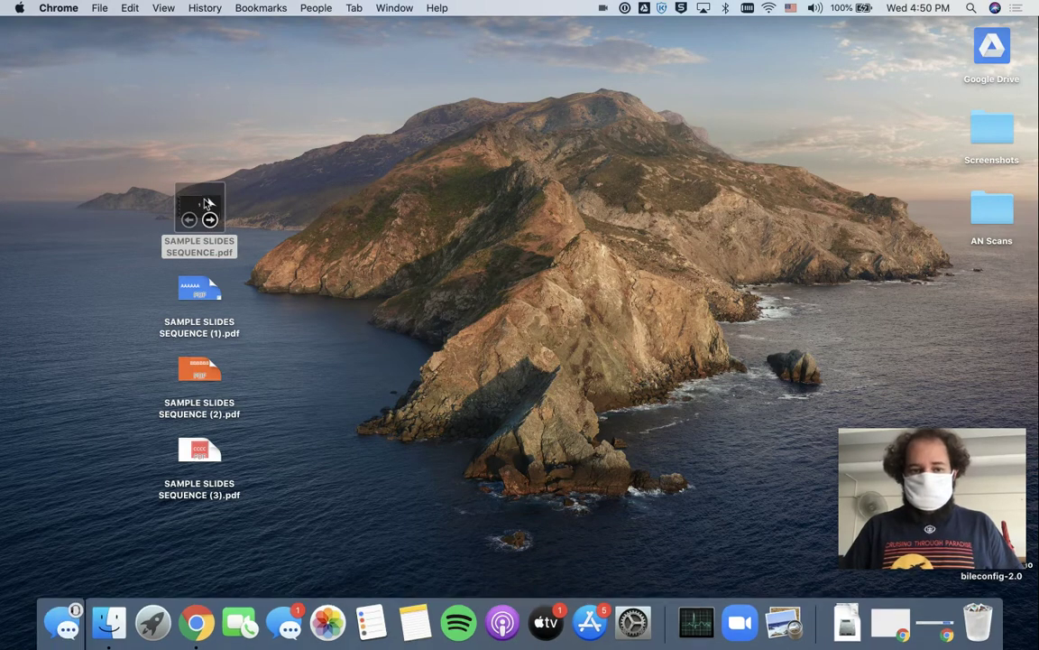
double_click(206, 204)
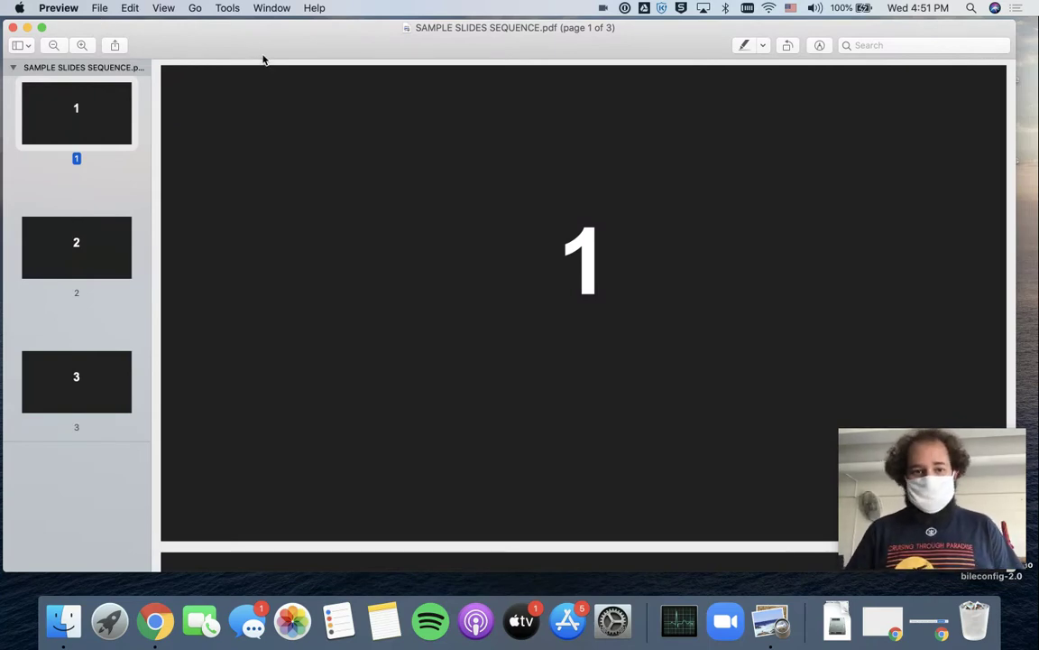
drag(261, 45, 619, 46)
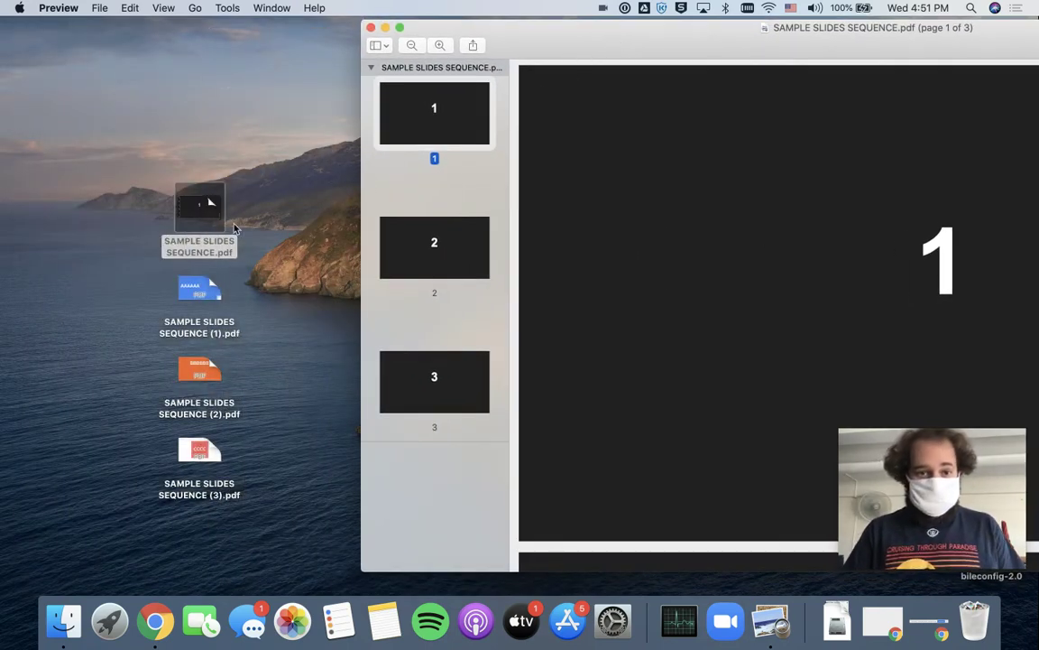
Check which applications can open SAMPLE SLIDES SEQUENCE.pdf, then bring the open document's window back over the desktop.
mouse_move(206, 203)
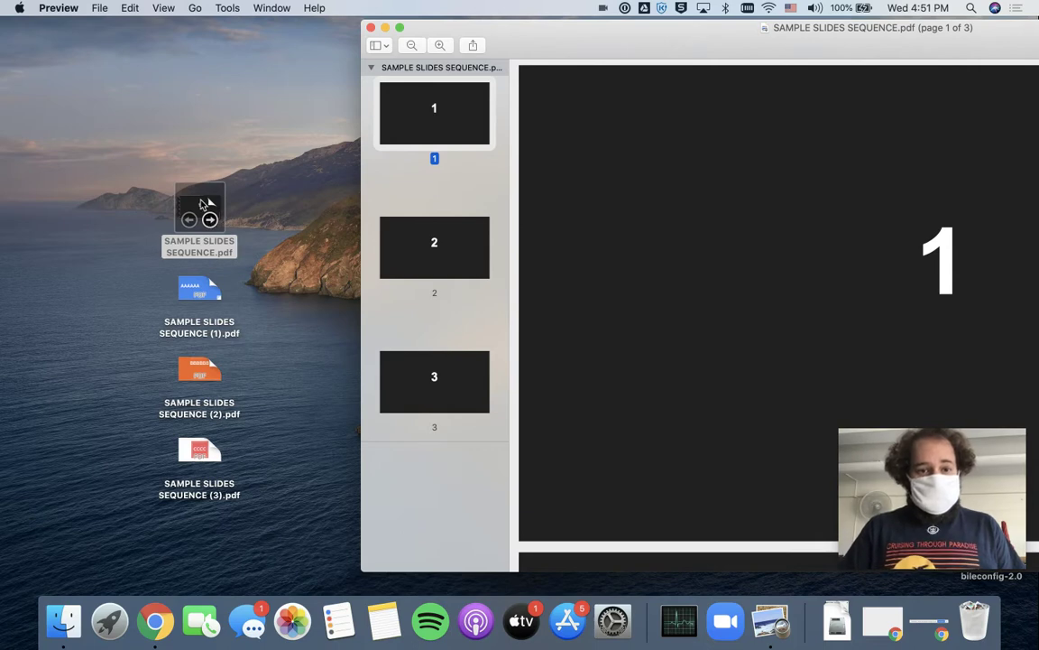
click(206, 202)
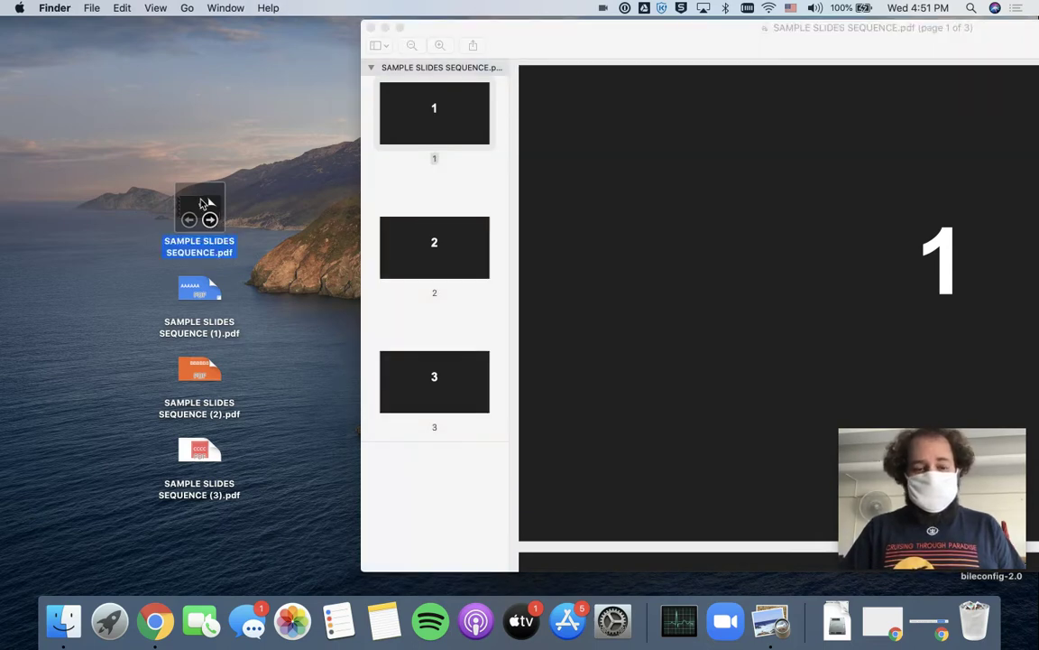
right_click(202, 203)
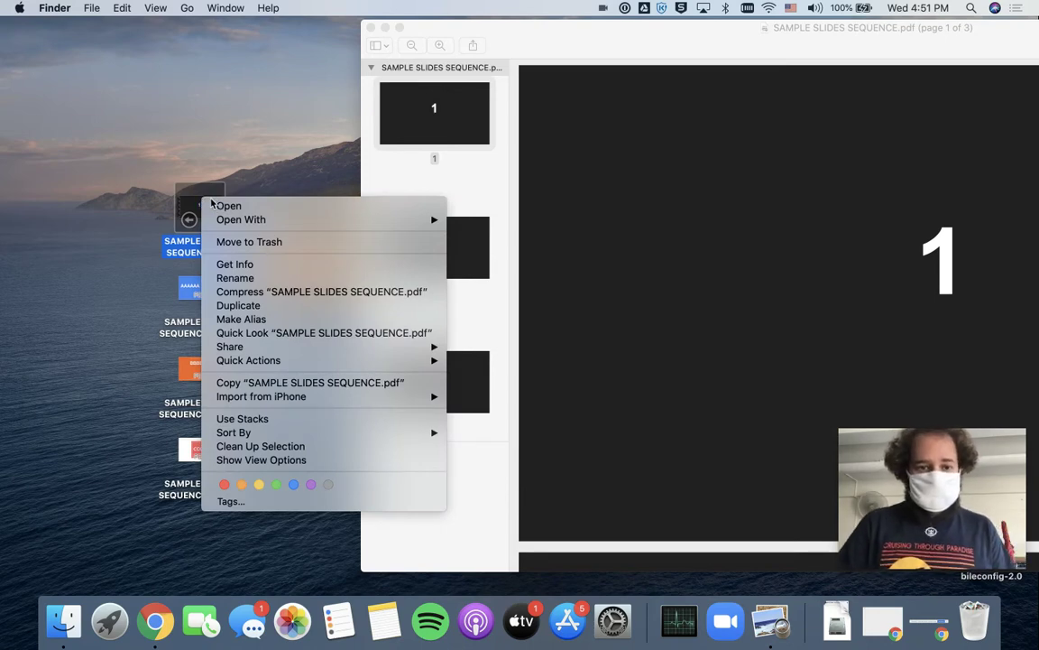
mouse_move(293, 222)
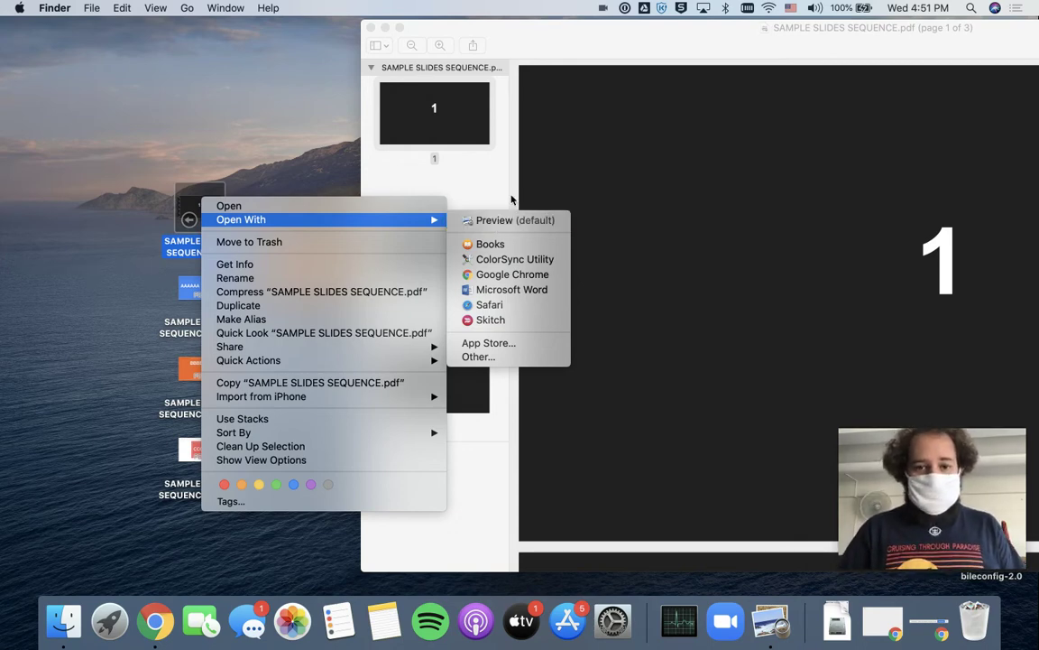
click(607, 51)
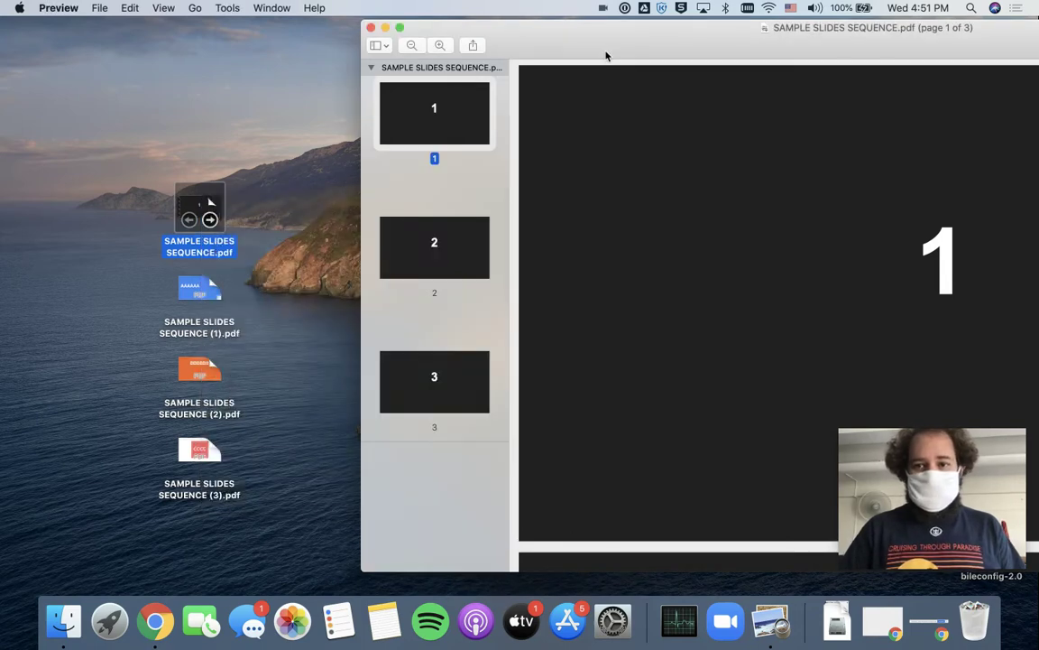
drag(645, 47, 305, 52)
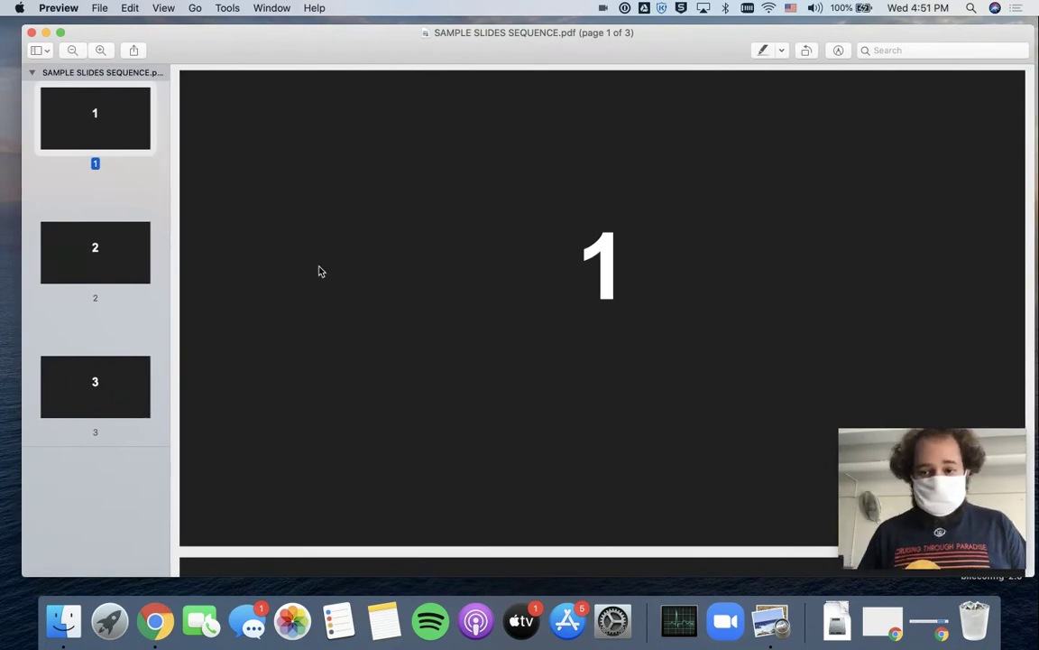
Look through the pages of the document and hide the sidebar.
scroll(325, 276, down, 5)
scroll(328, 279, down, 5)
scroll(327, 279, up, 10)
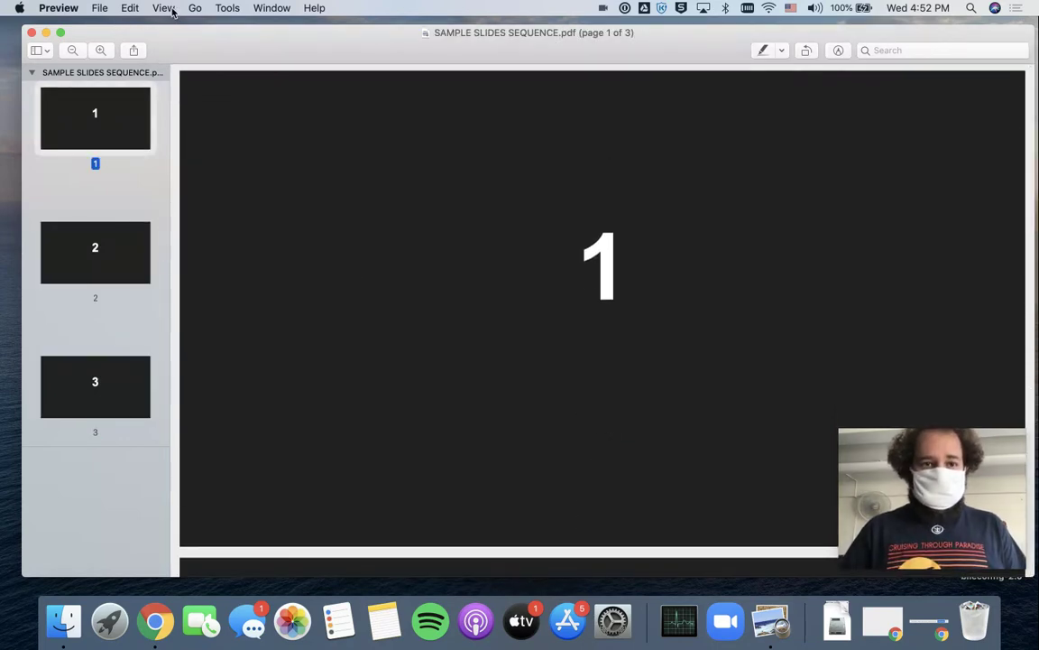
click(163, 9)
click(164, 57)
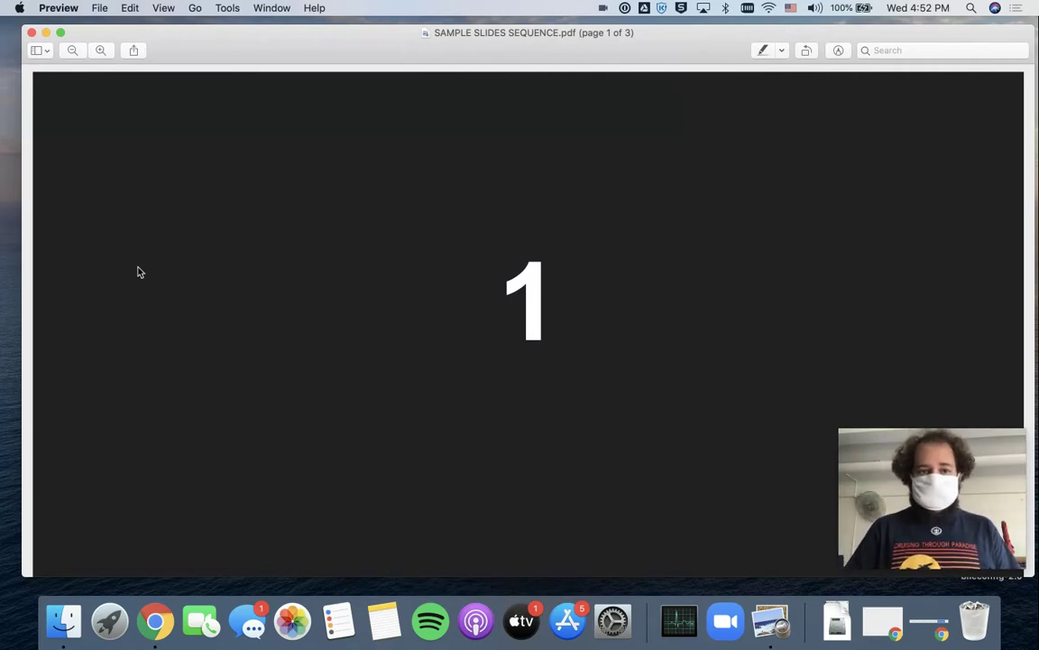
Display the page thumbnails in the document's sidebar.
click(164, 9)
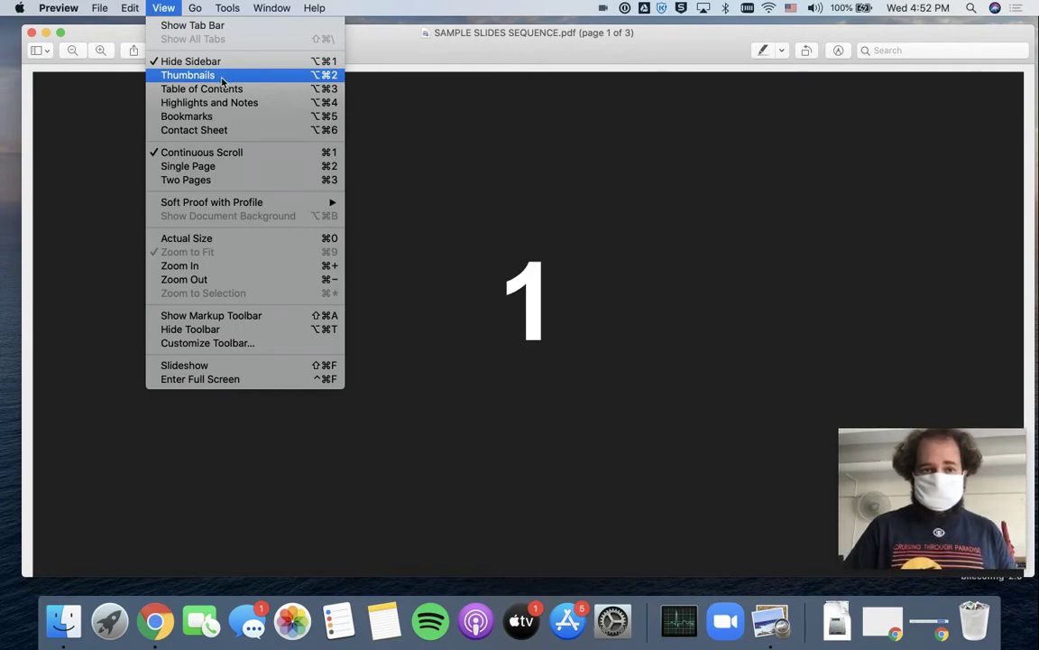
click(117, 71)
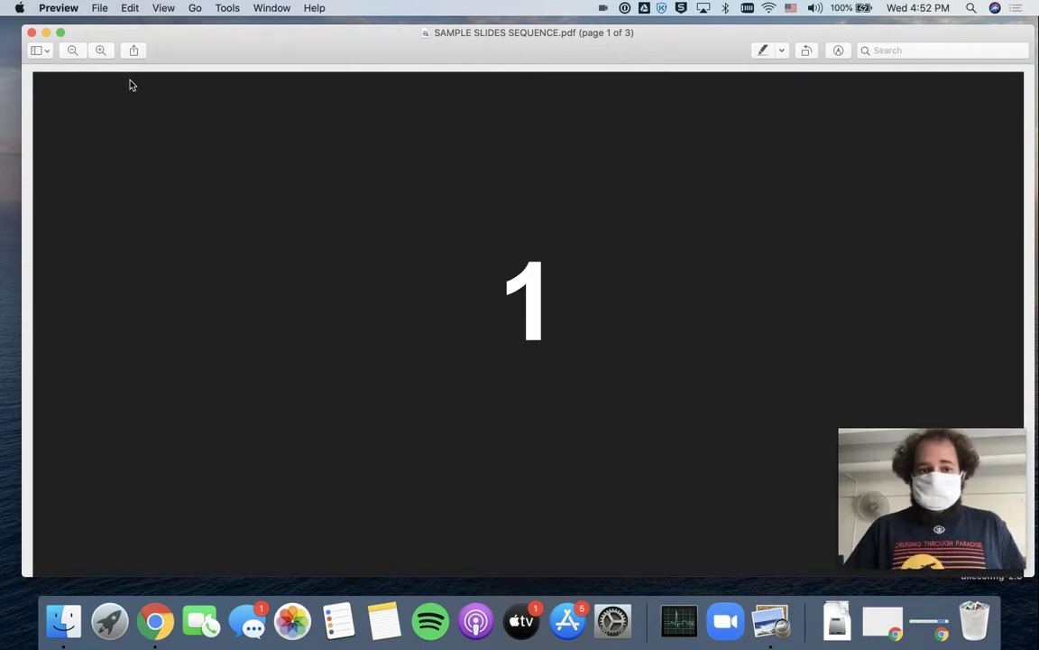
click(41, 54)
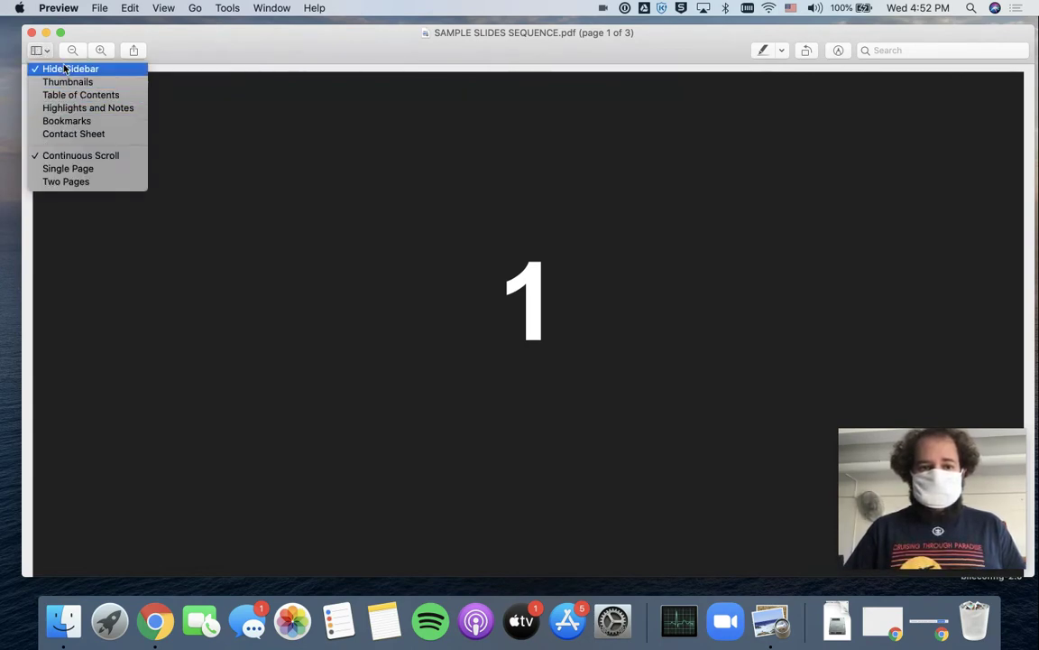
click(65, 82)
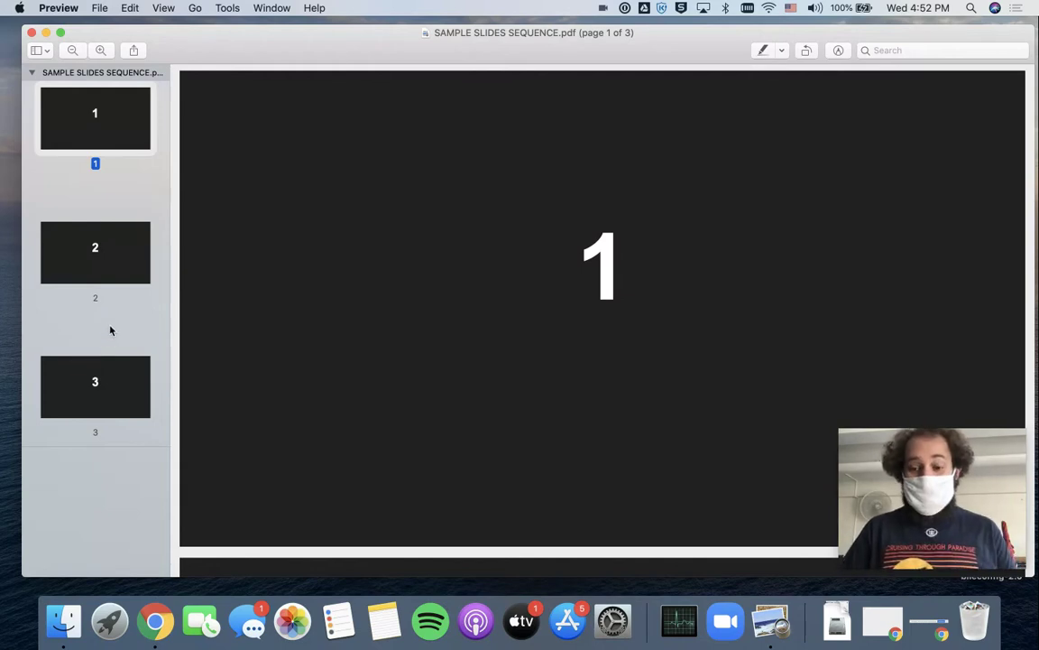
Add SAMPLE SLIDES SEQUENCE (1).pdf from the desktop to the open document after page 3.
drag(345, 48, 580, 37)
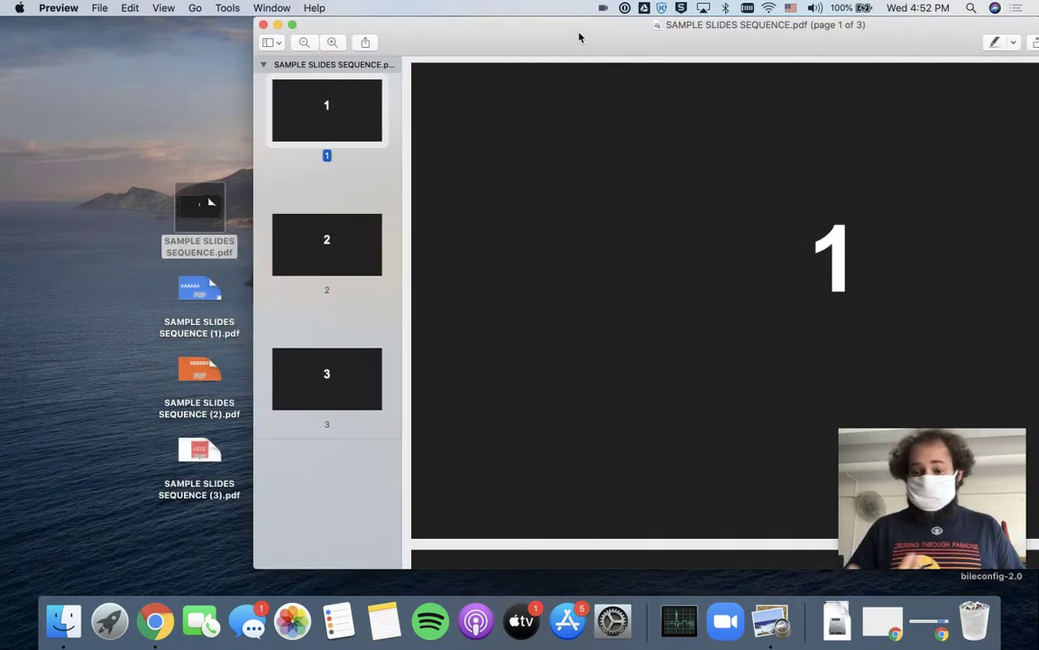
click(146, 281)
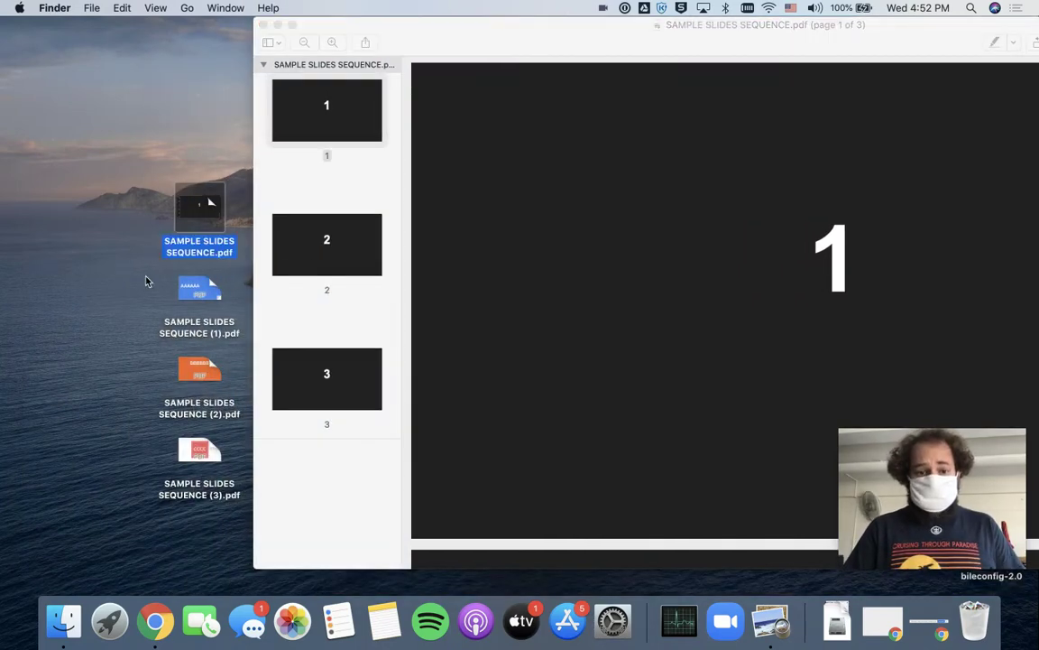
click(191, 293)
drag(191, 293, 326, 492)
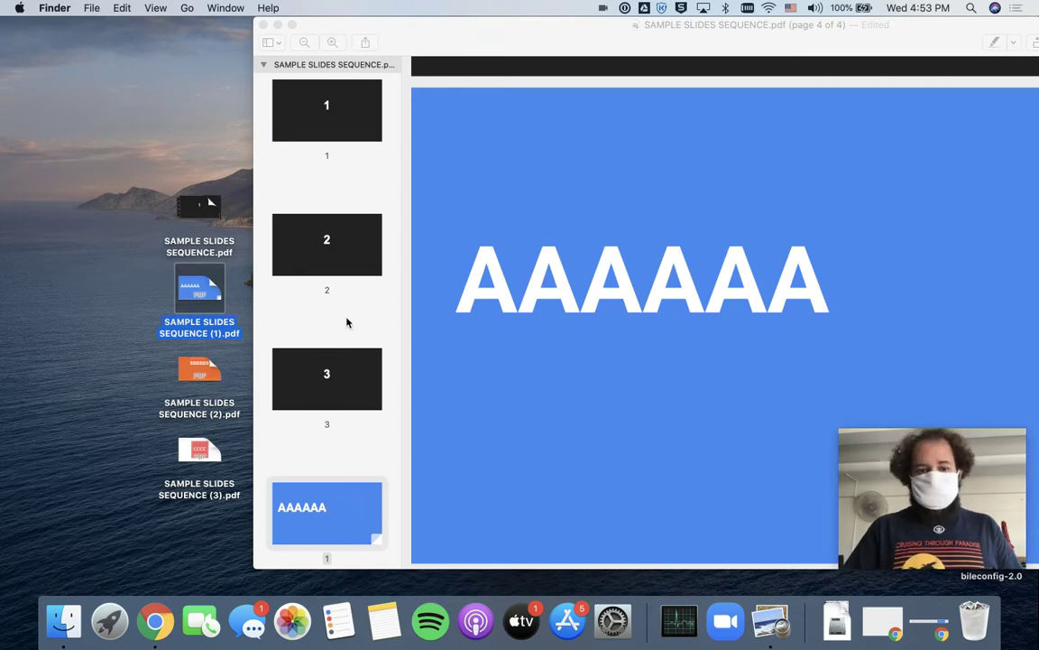
Insert SAMPLE SLIDES SEQUENCE (2).pdf from the desktop between page 3 and the blue AAAAAA page.
scroll(360, 309, down, 1)
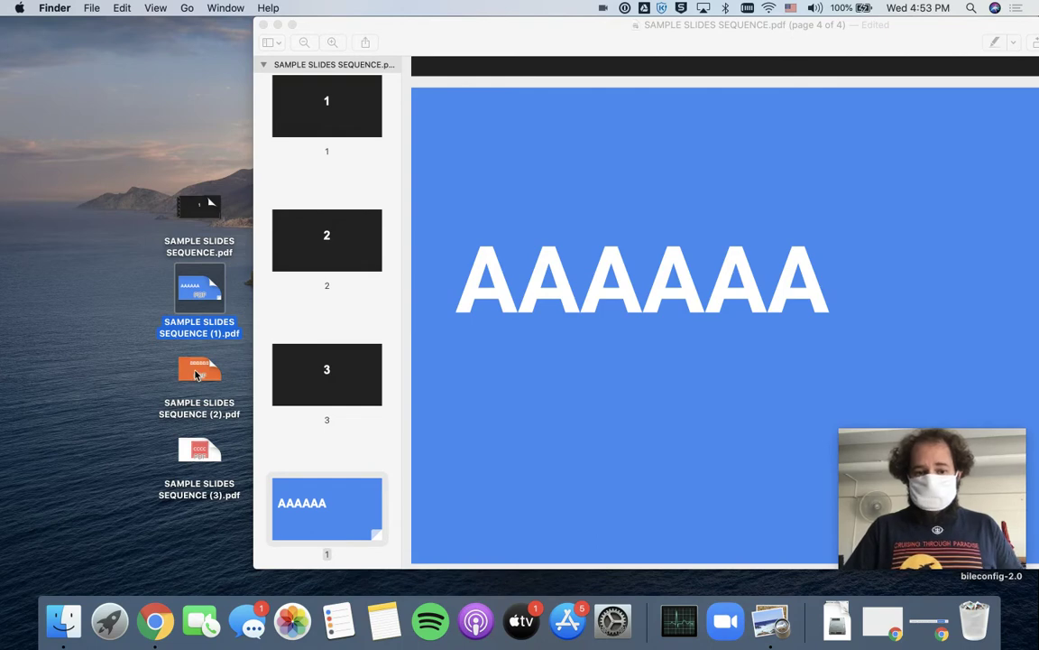
drag(196, 375, 316, 455)
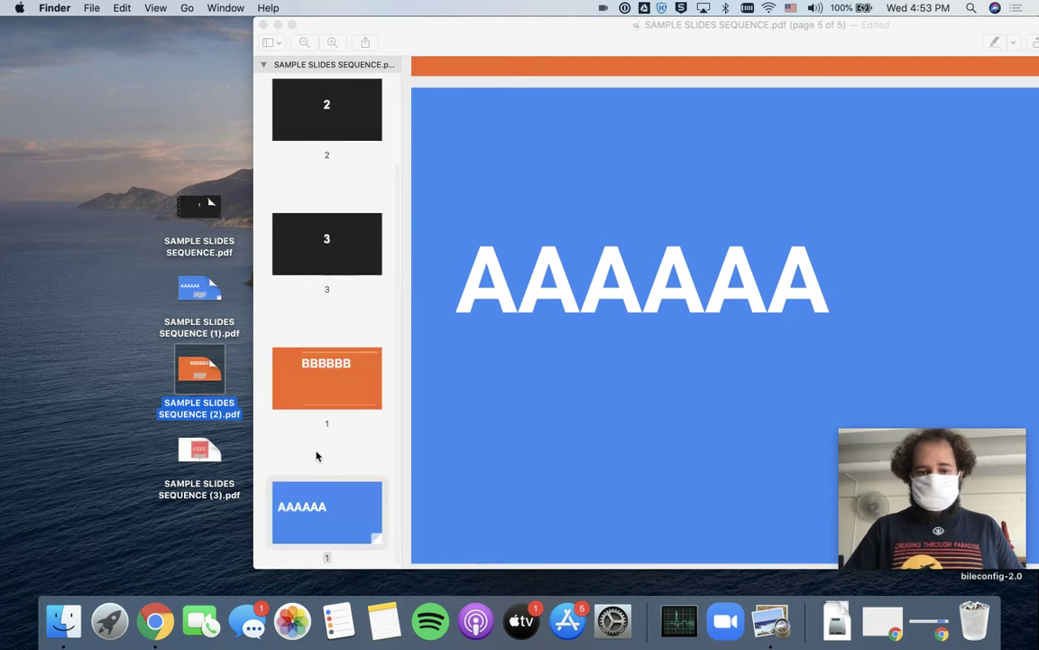
scroll(330, 380, down, 1)
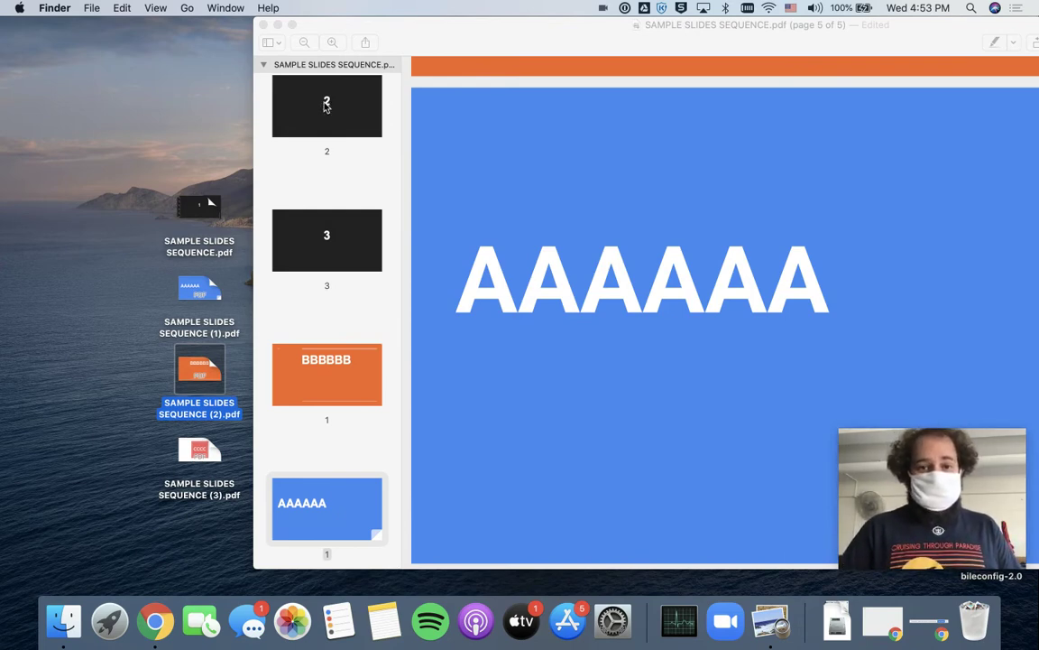
Insert SAMPLE SLIDES SEQUENCE (3).pdf from a Finder window of the Desktop folder between the BBBBBB and AAAAAA pages.
click(65, 619)
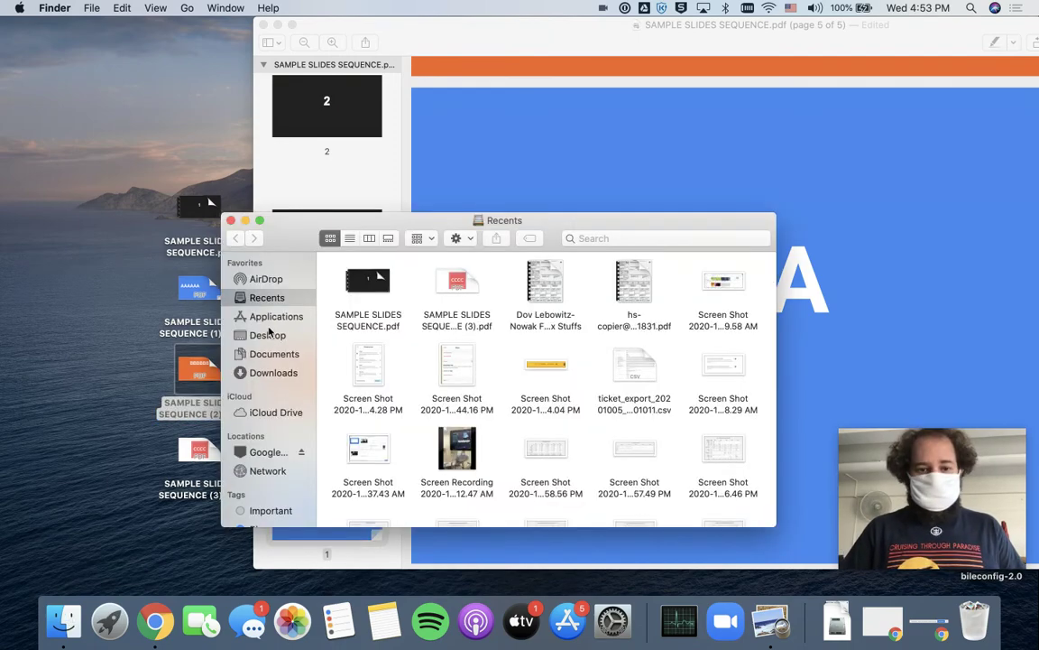
click(268, 335)
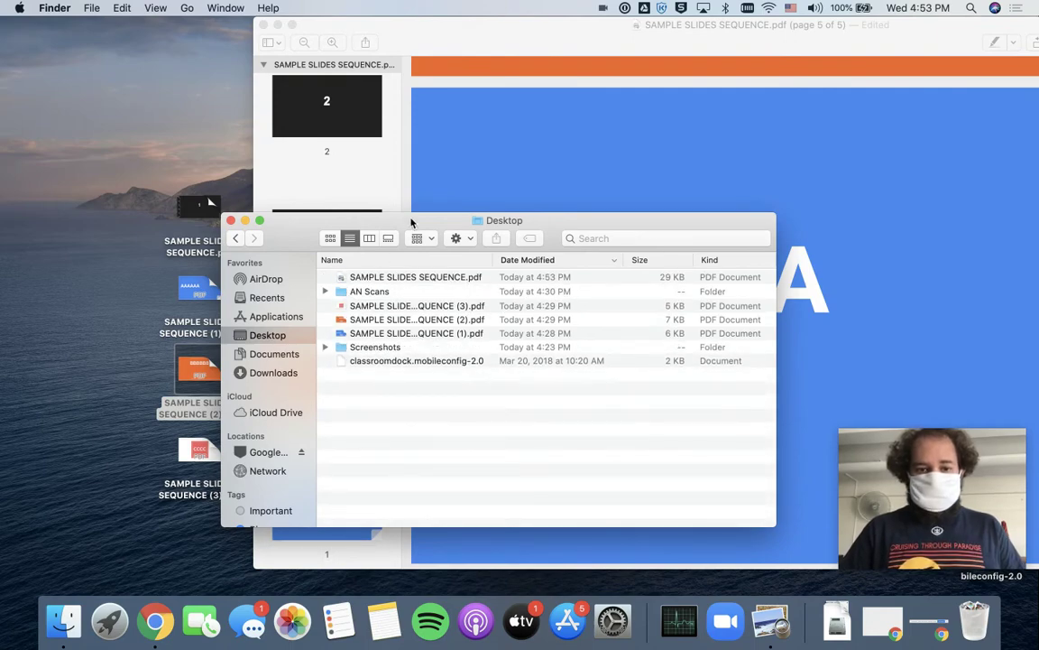
drag(412, 222, 226, 147)
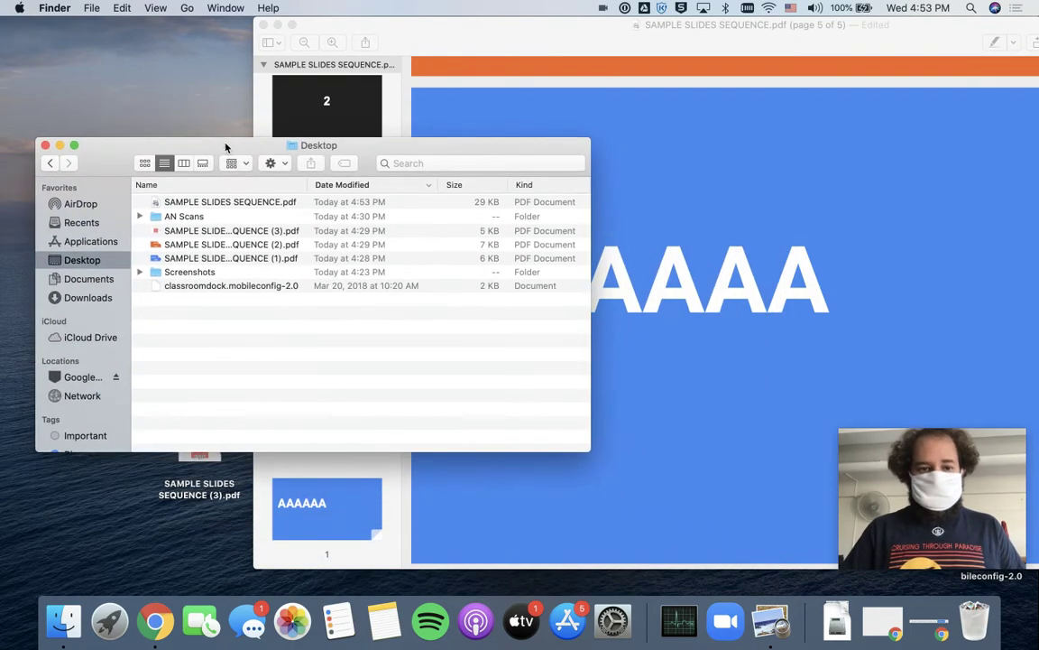
click(160, 231)
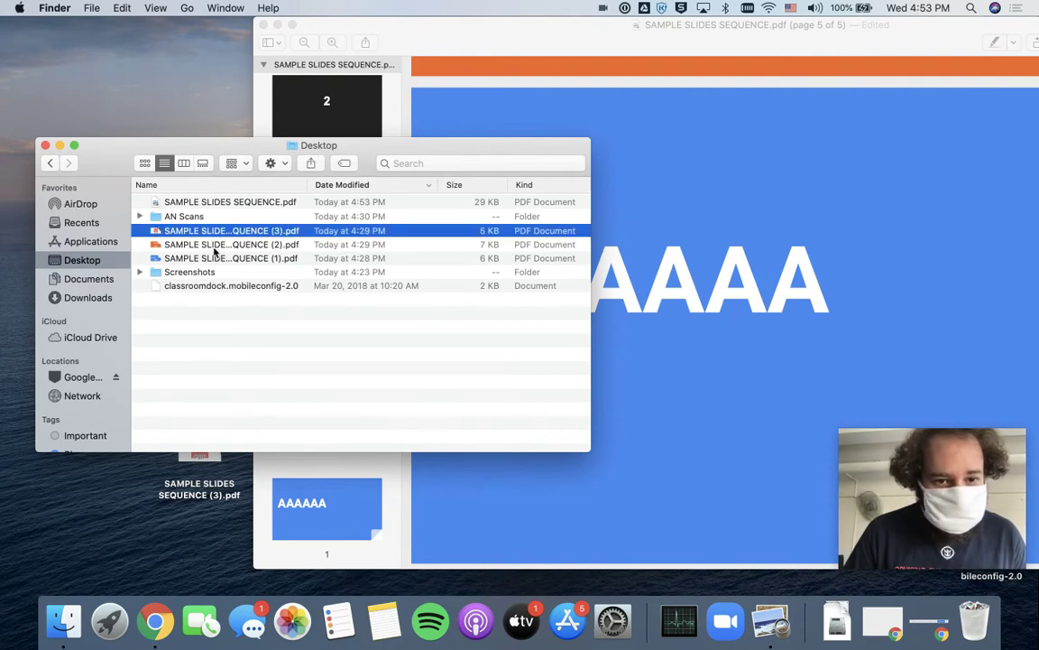
drag(185, 231, 325, 520)
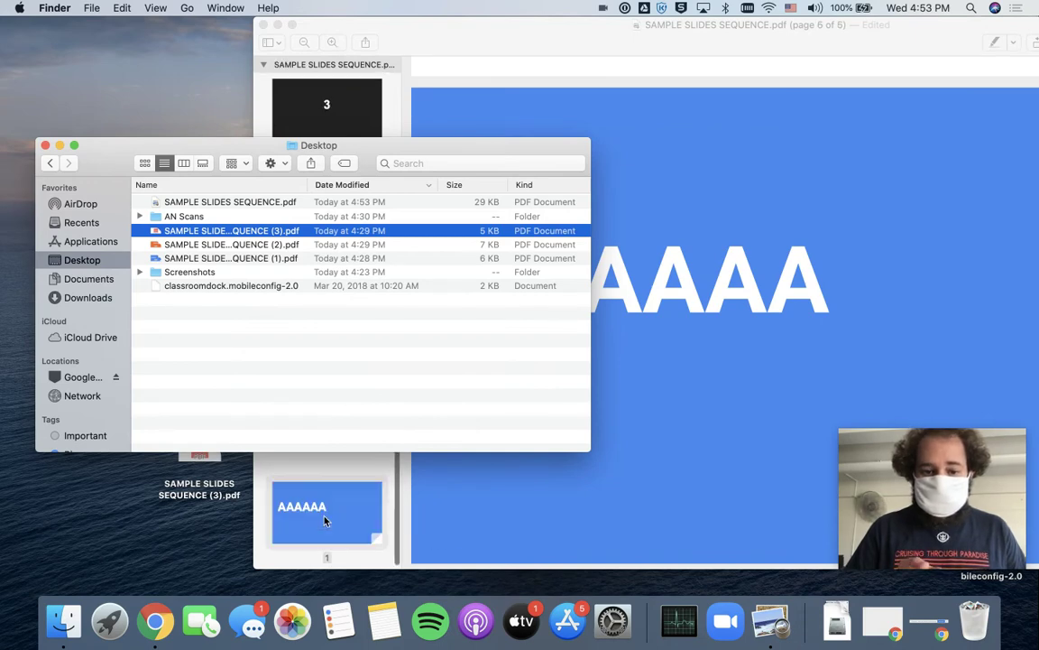
Move the blue AAAAAA page between page 3 and the orange BBBBBB page, and review the page order.
click(469, 24)
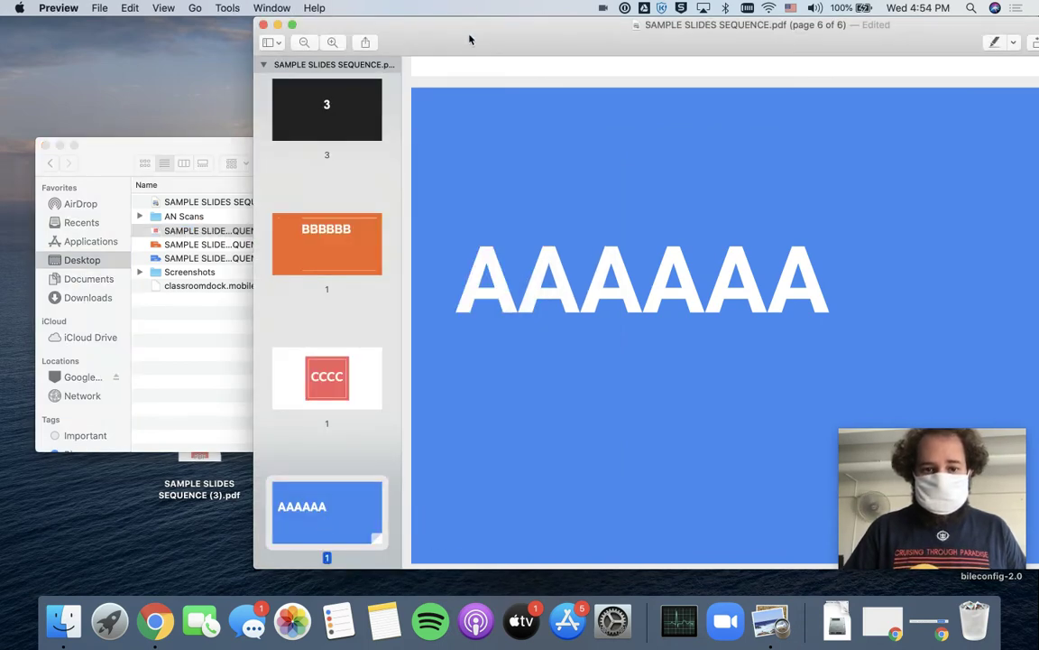
scroll(312, 342, up, 3)
scroll(312, 342, down, 3)
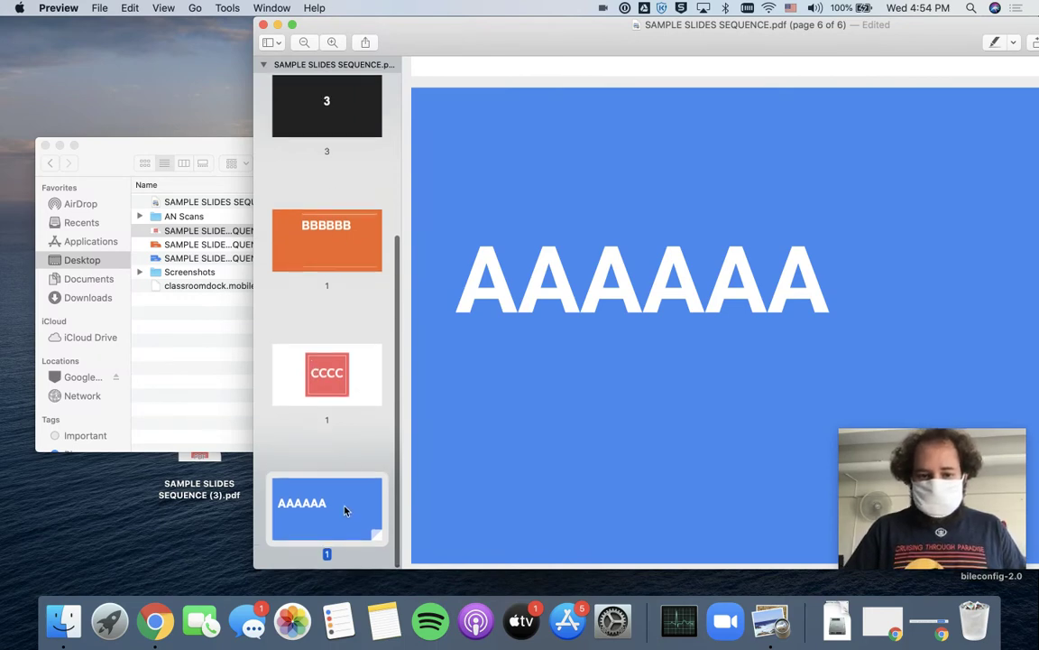
drag(345, 508, 343, 215)
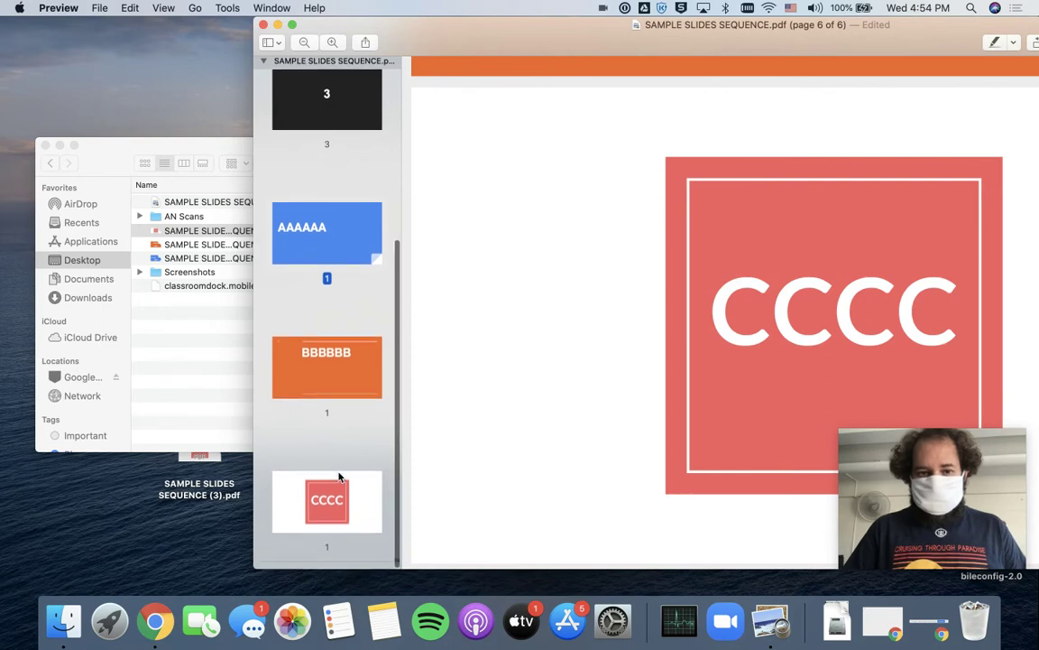
scroll(340, 476, up, 5)
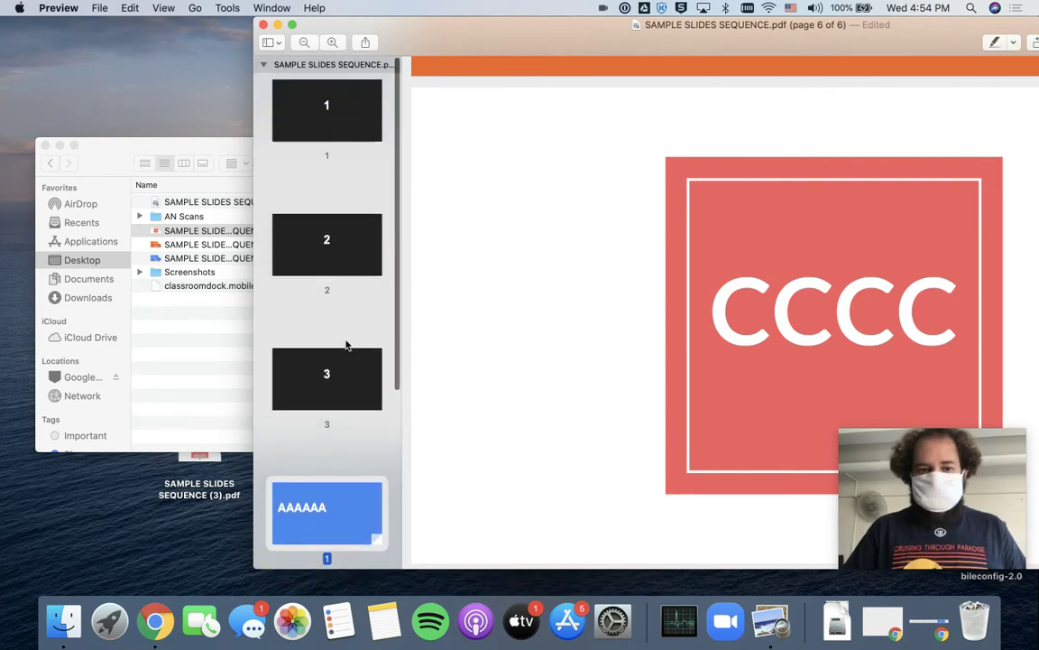
scroll(332, 419, down, 5)
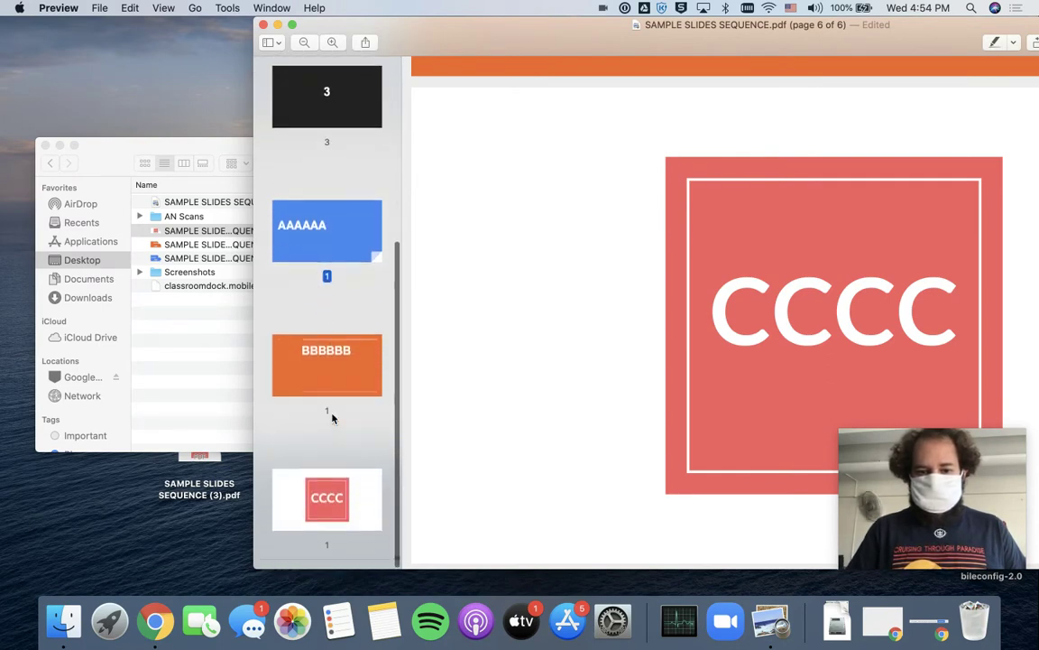
scroll(349, 188, up, 5)
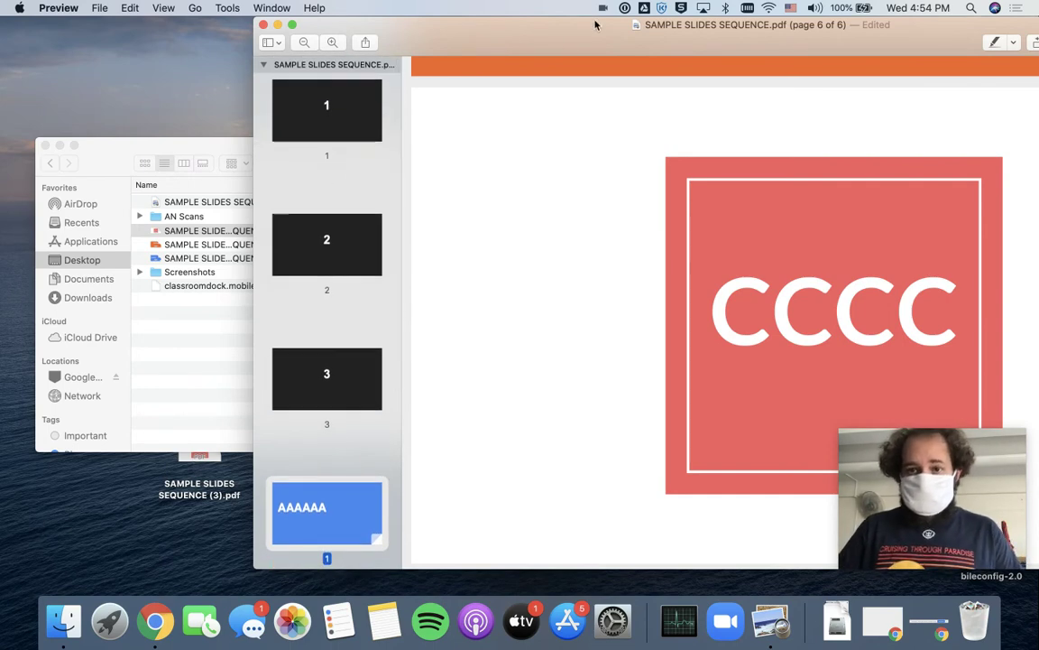
Start exporting the combined document as a PDF and name the file SAMPLE SLIDES as 1 file.
drag(578, 25, 343, 24)
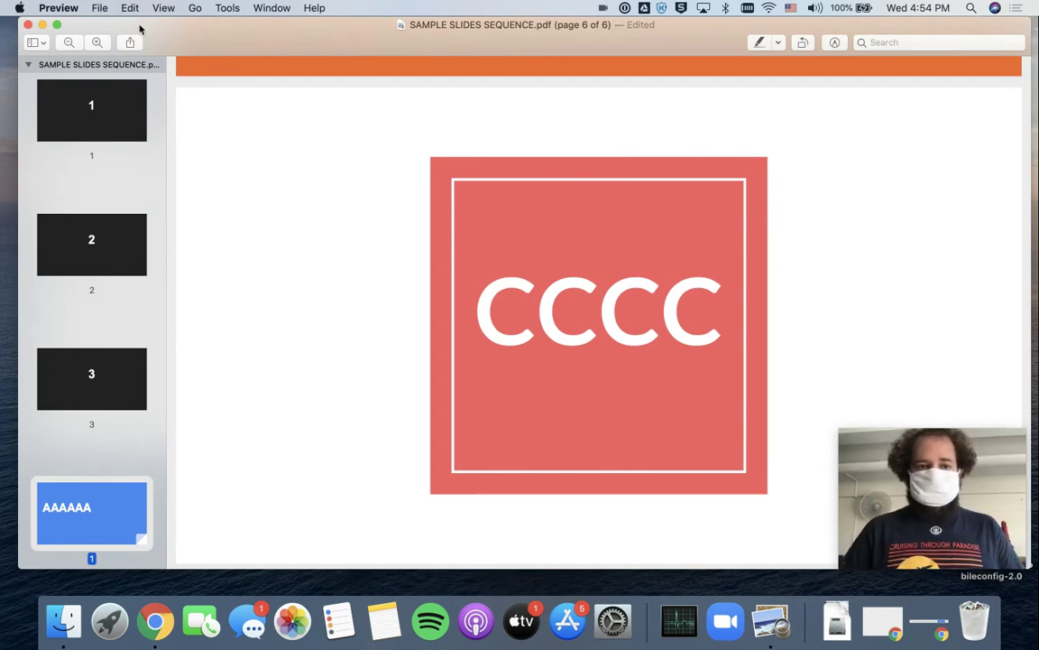
click(100, 7)
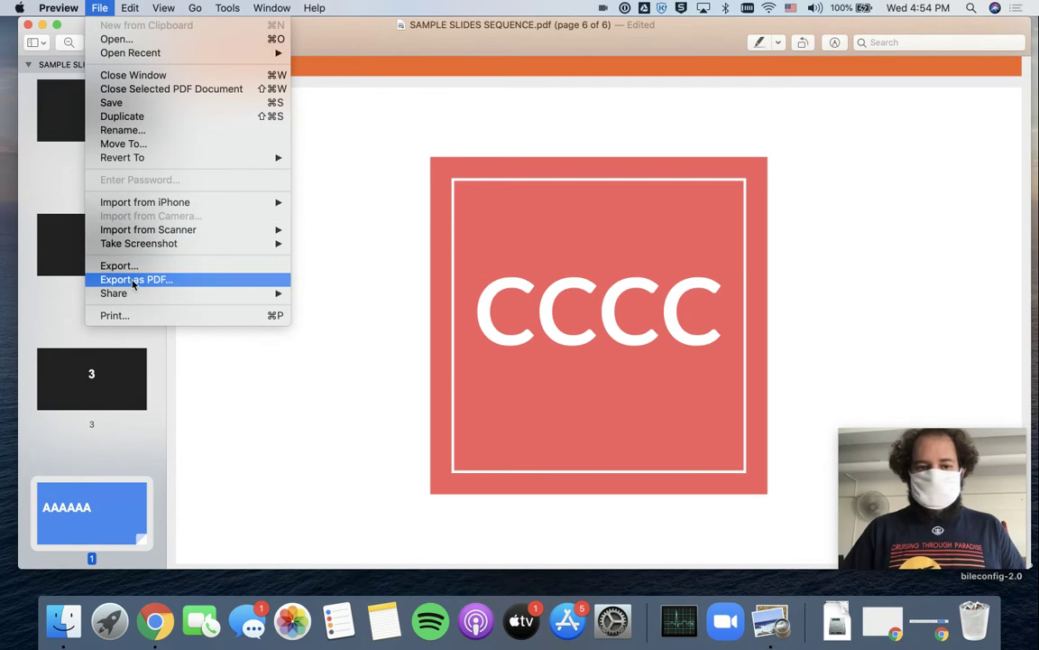
click(180, 280)
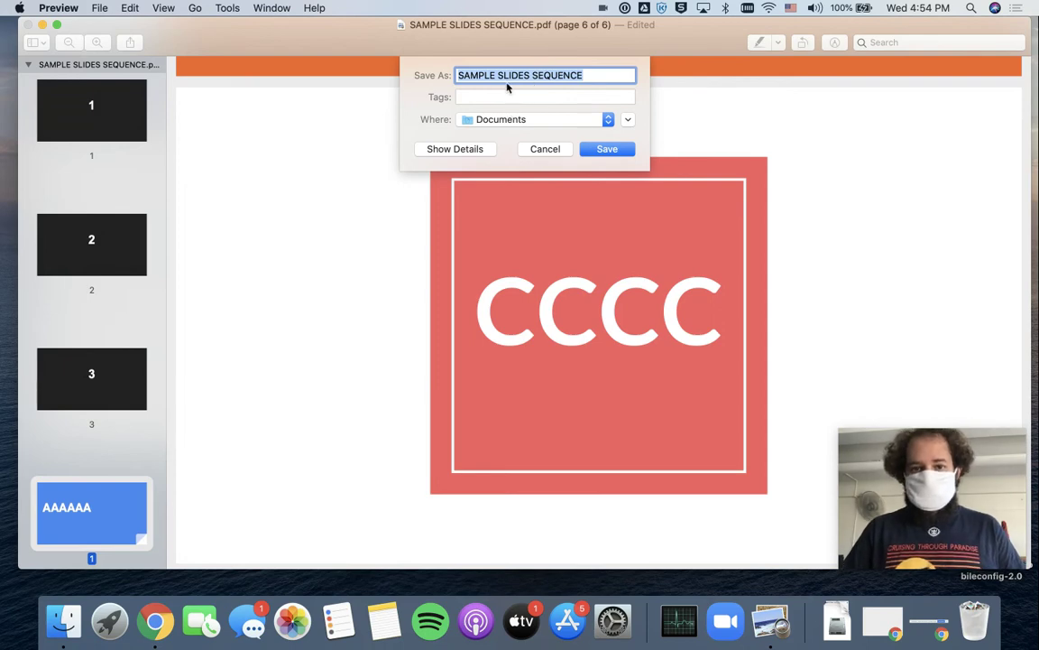
key(Right)
key(shift+Left)
key(shift+Left)
key(shift+Left)
key(shift+Left)
key(shift+Left)
key(shift+Left)
key(shift+Left)
text(as)
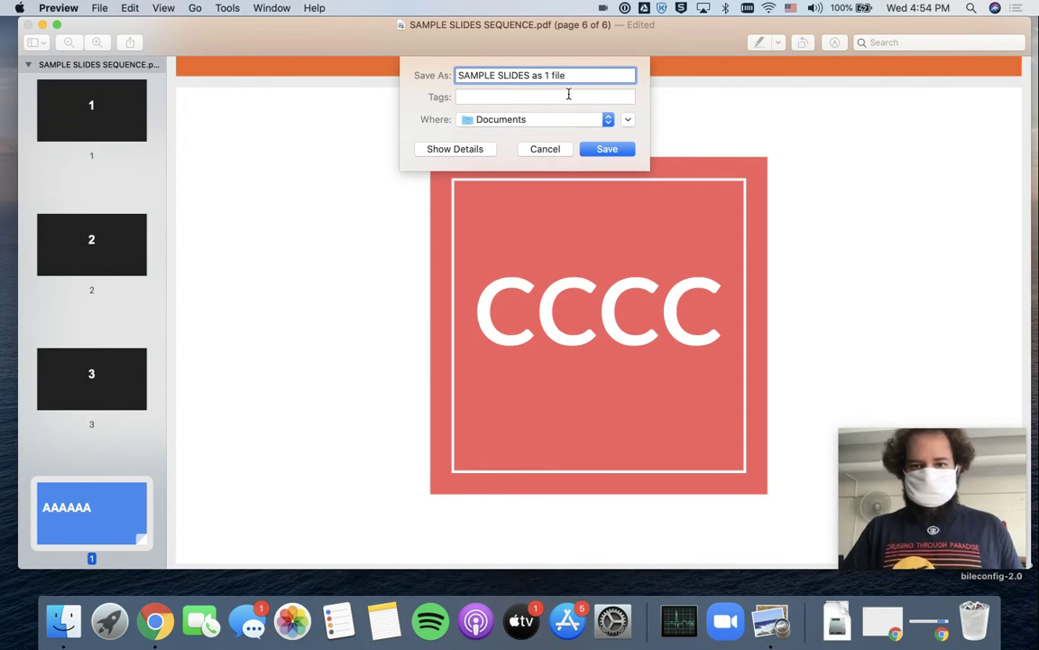
Choose Desktop as the destination folder and save the exported PDF there.
click(582, 119)
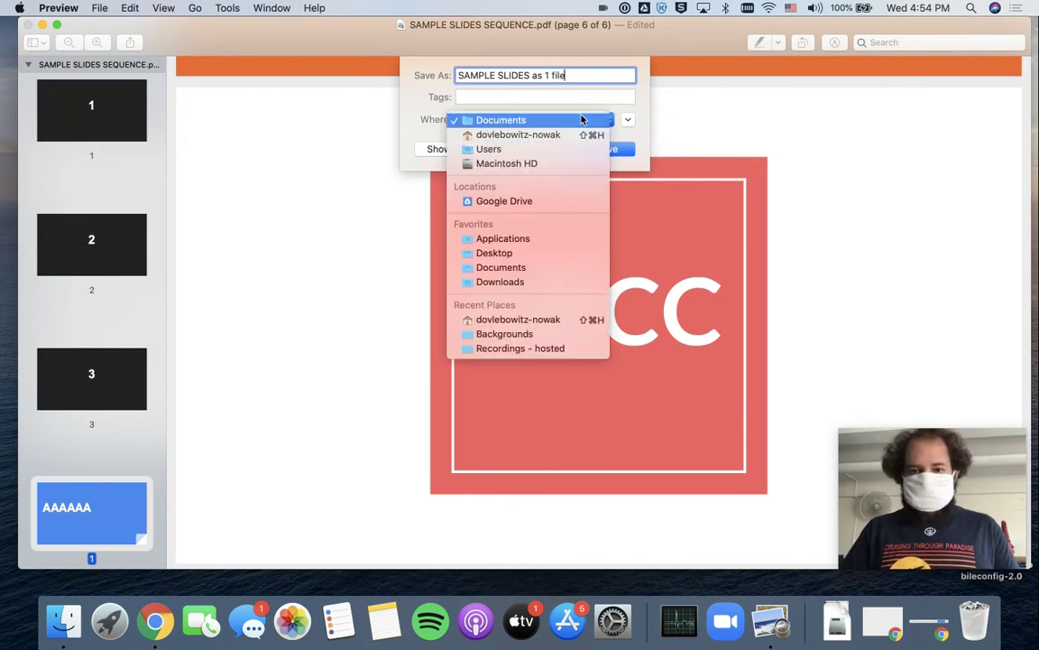
click(496, 252)
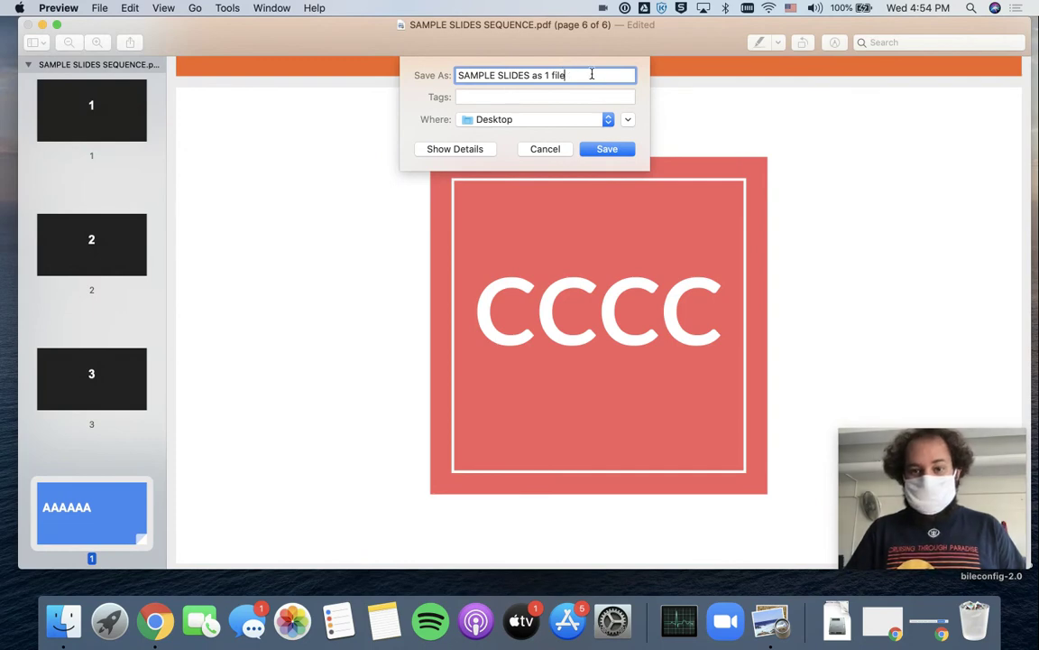
click(626, 122)
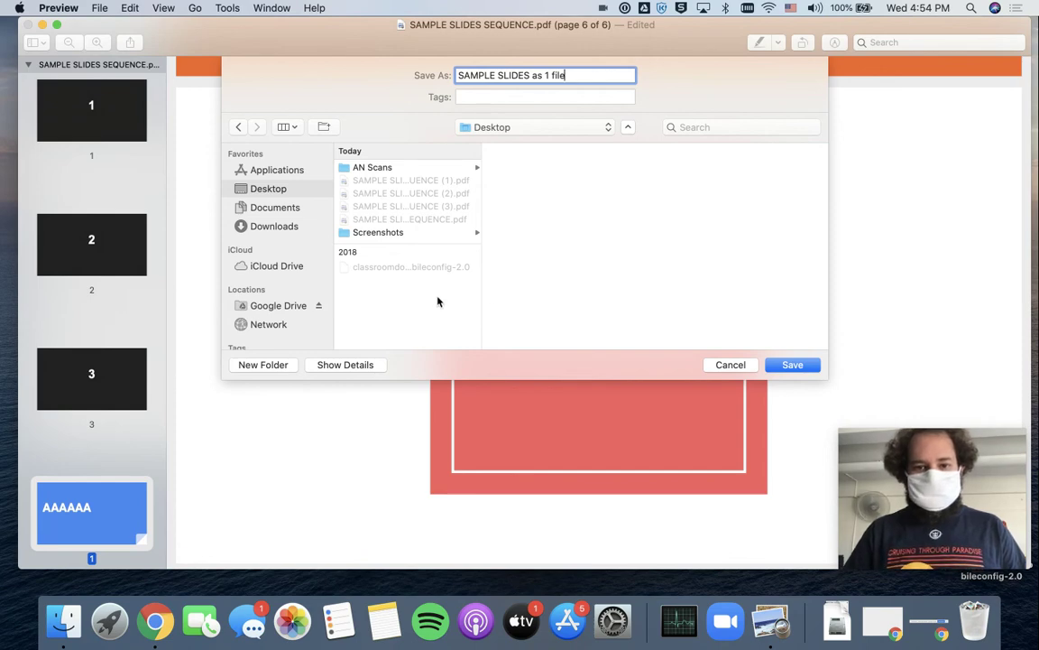
click(793, 365)
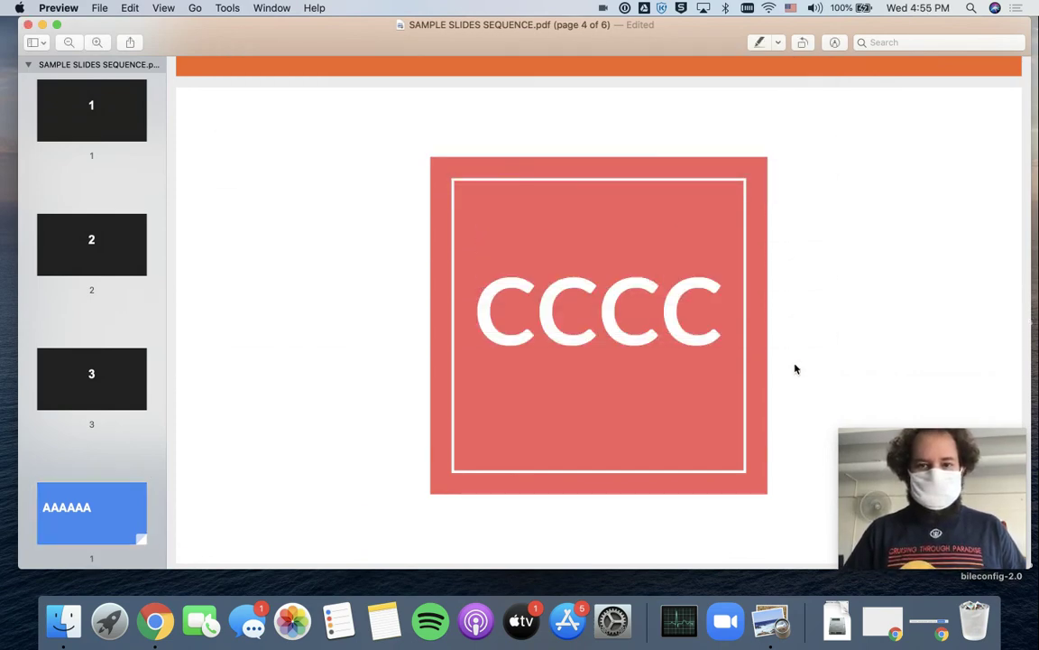
Close the combined document and the Desktop folder window, and move SAMPLE SLIDES as 1 file toward the middle of the desktop.
click(28, 25)
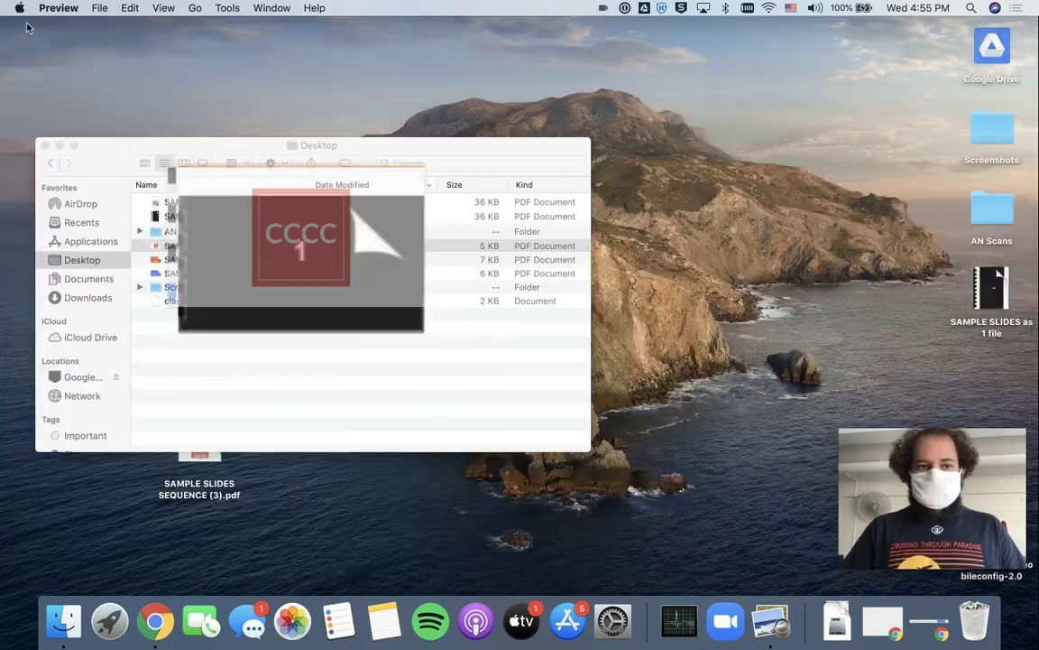
click(45, 146)
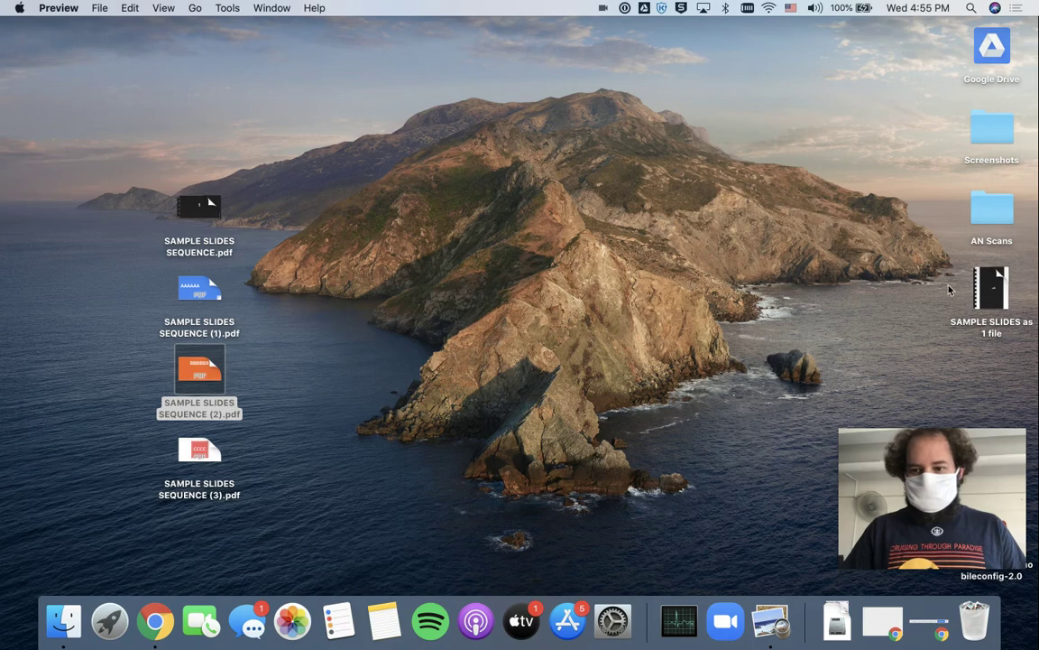
drag(977, 278, 627, 196)
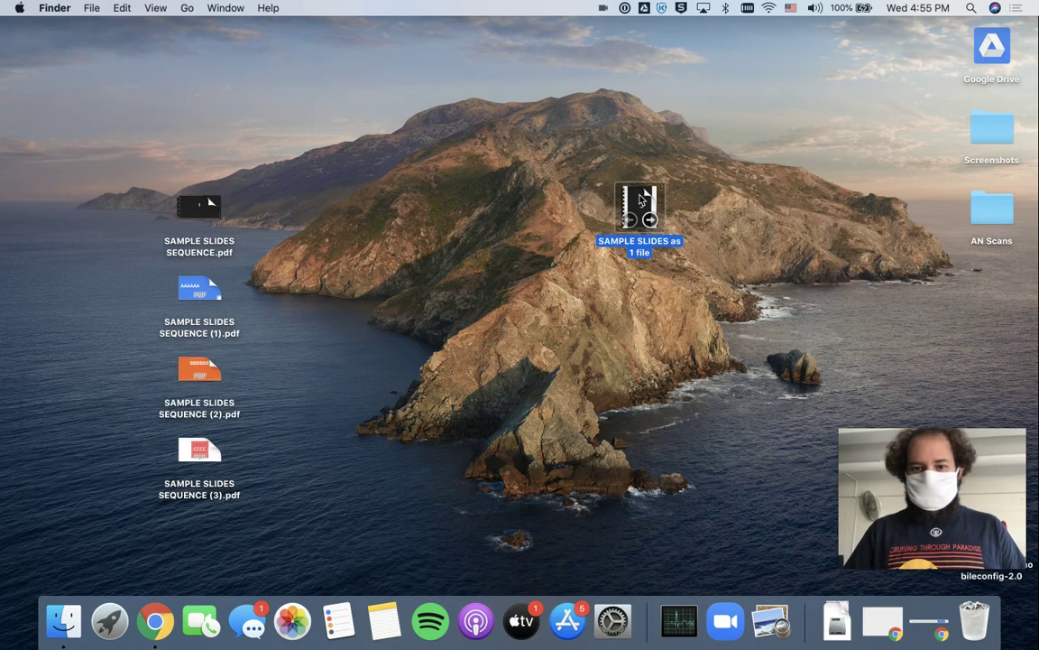
Open SAMPLE SLIDES as 1 file from the desktop and review its page thumbnails from first to last.
double_click(639, 197)
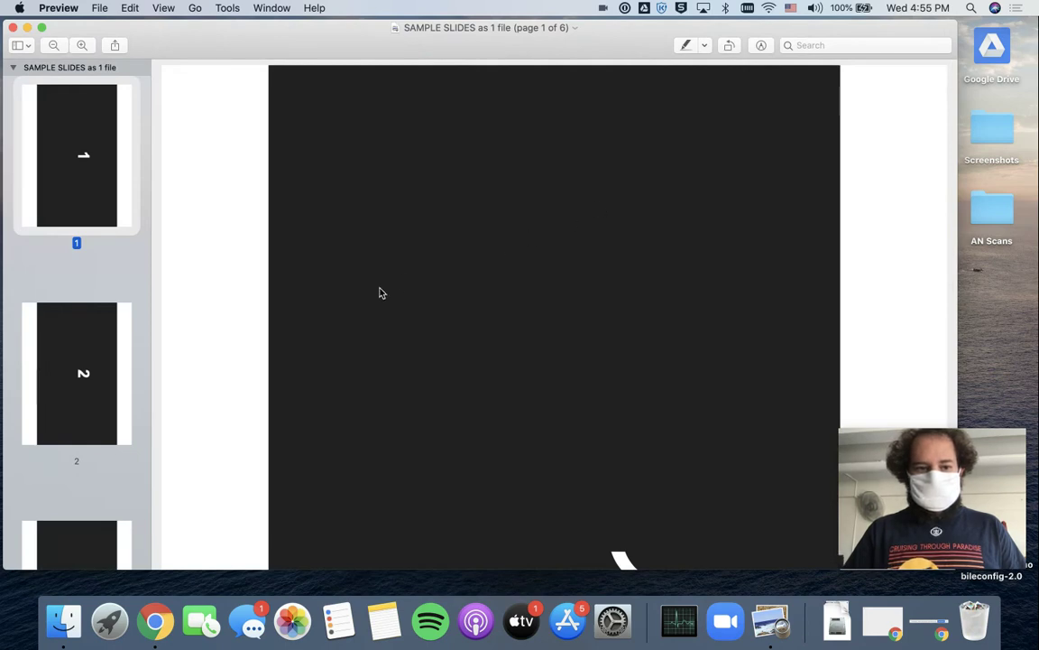
scroll(259, 380, down, 8)
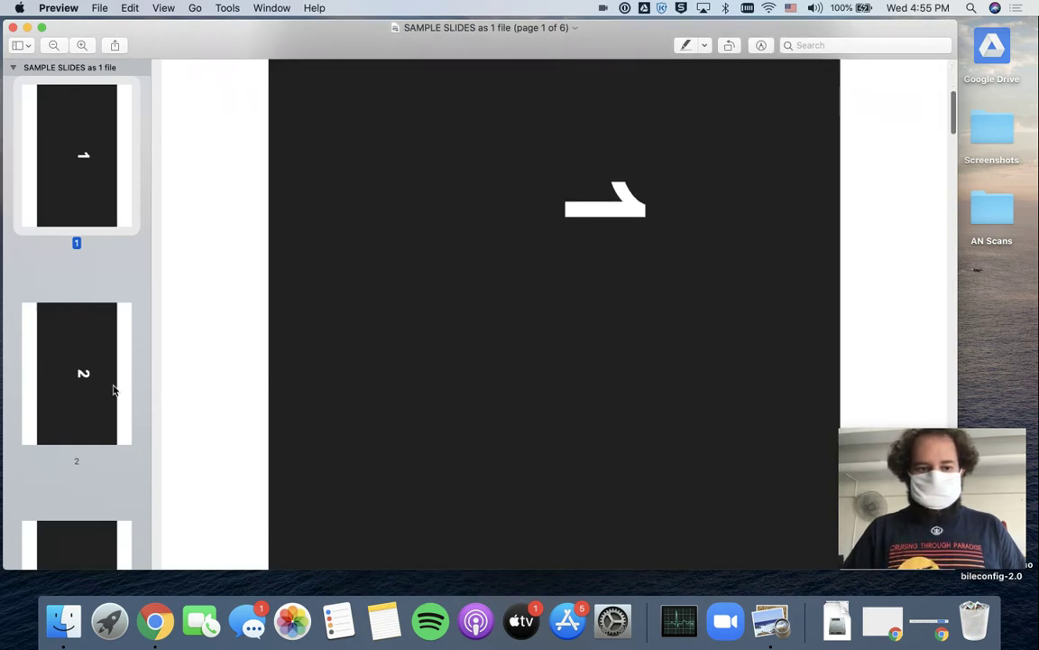
scroll(87, 397, down, 2)
scroll(87, 397, down, 15)
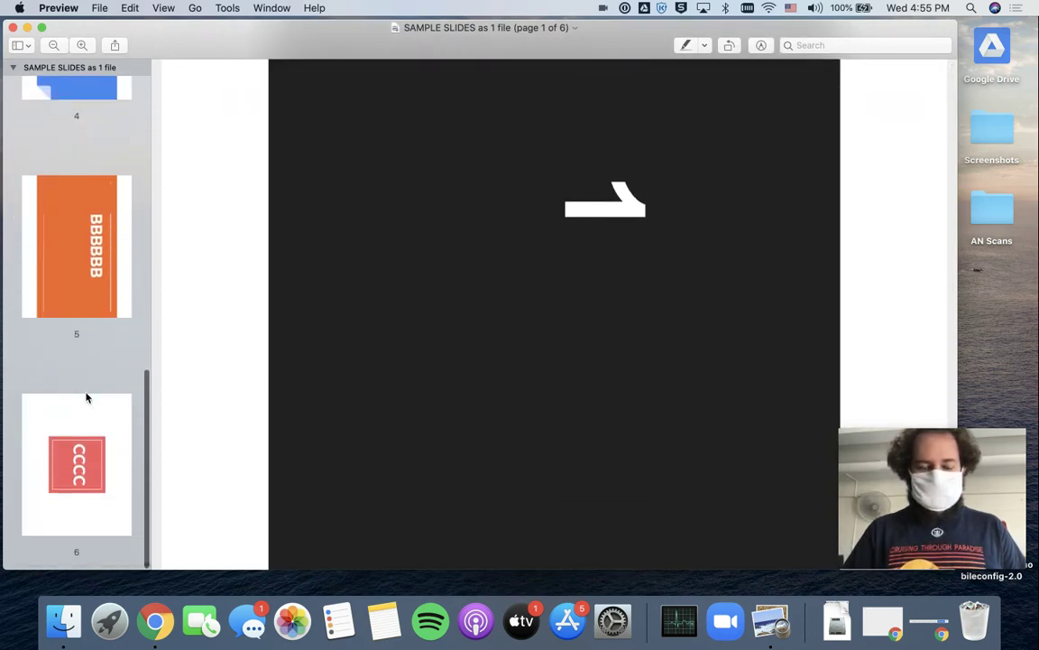
scroll(87, 397, up, 15)
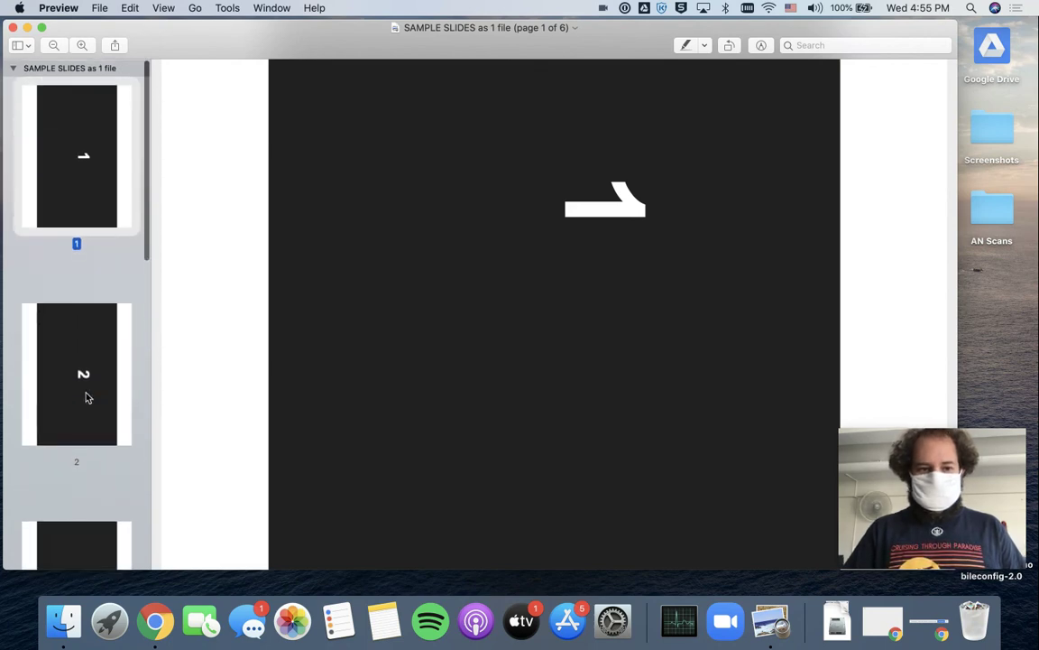